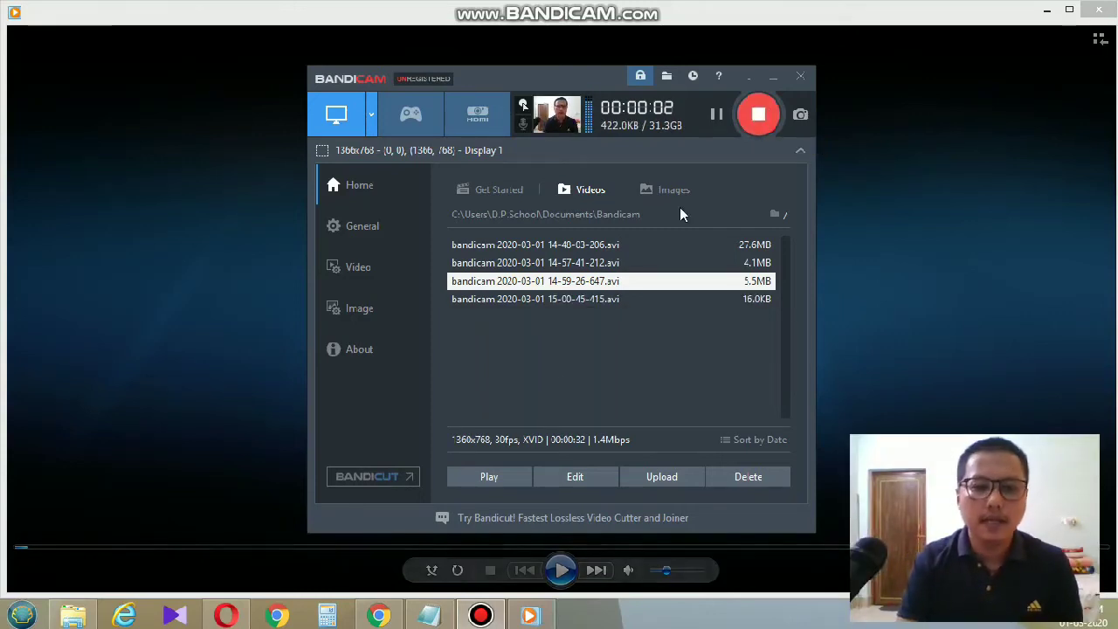
# - Bring the Notepad notes on changing the Aadhaar address online to the front
pyautogui.click(429, 616)
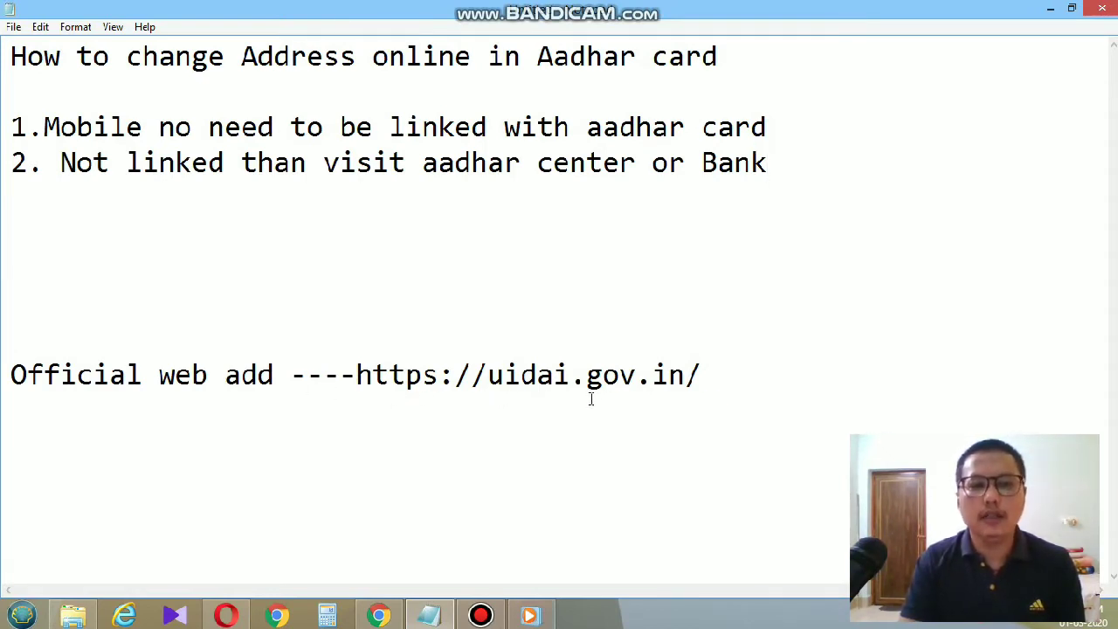
pyautogui.click(378, 616)
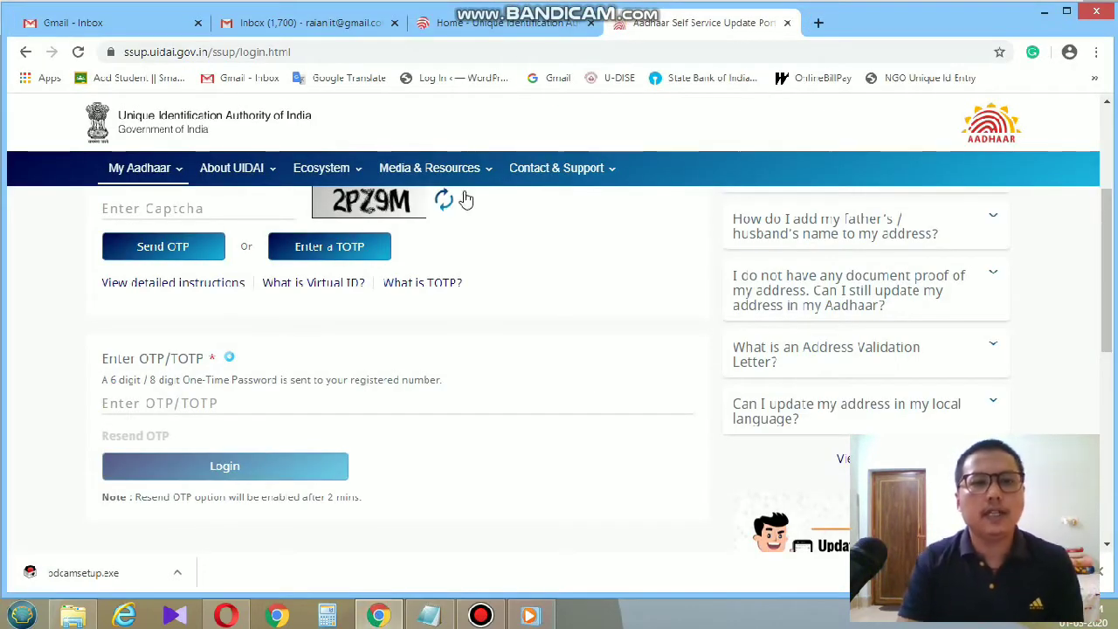
pyautogui.click(489, 24)
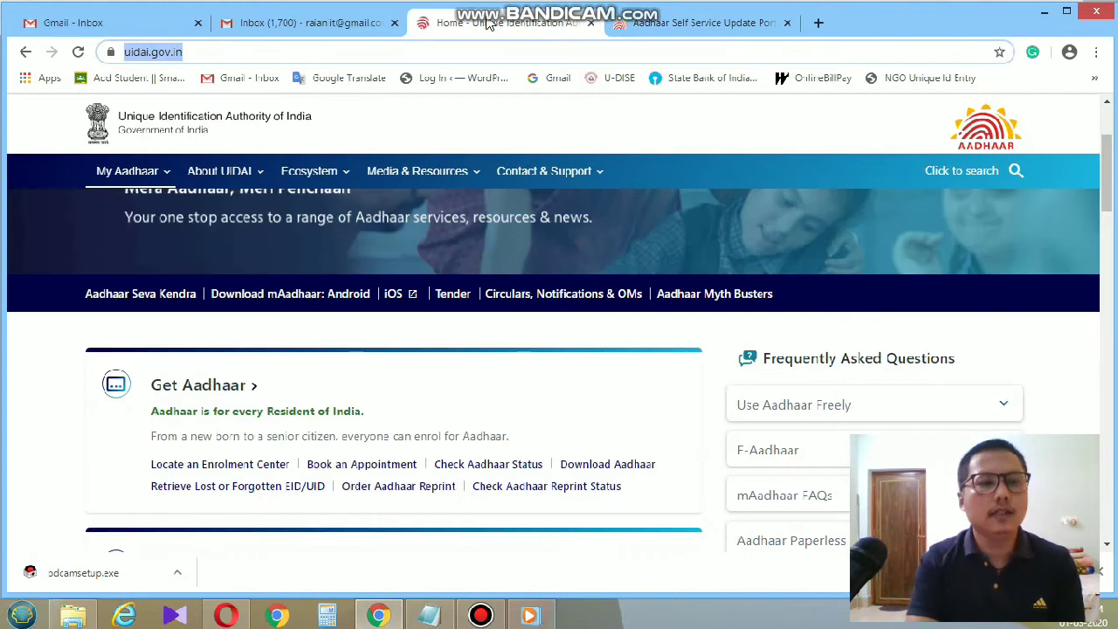
pyautogui.write('https://uidai.gov.in')
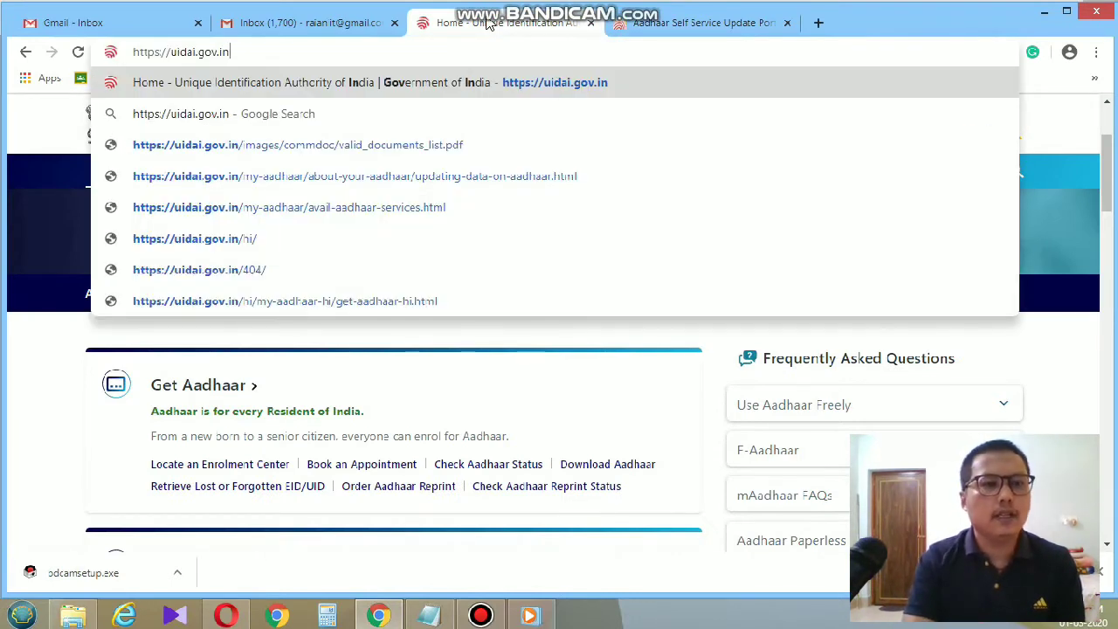
pyautogui.press('Return')
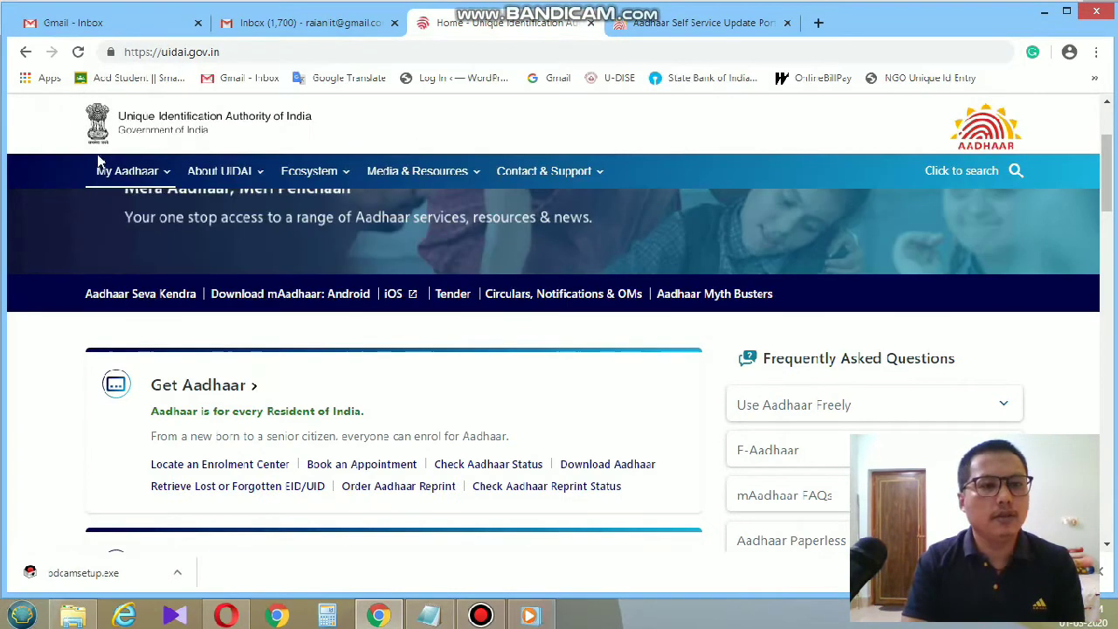
pyautogui.moveTo(155, 171)
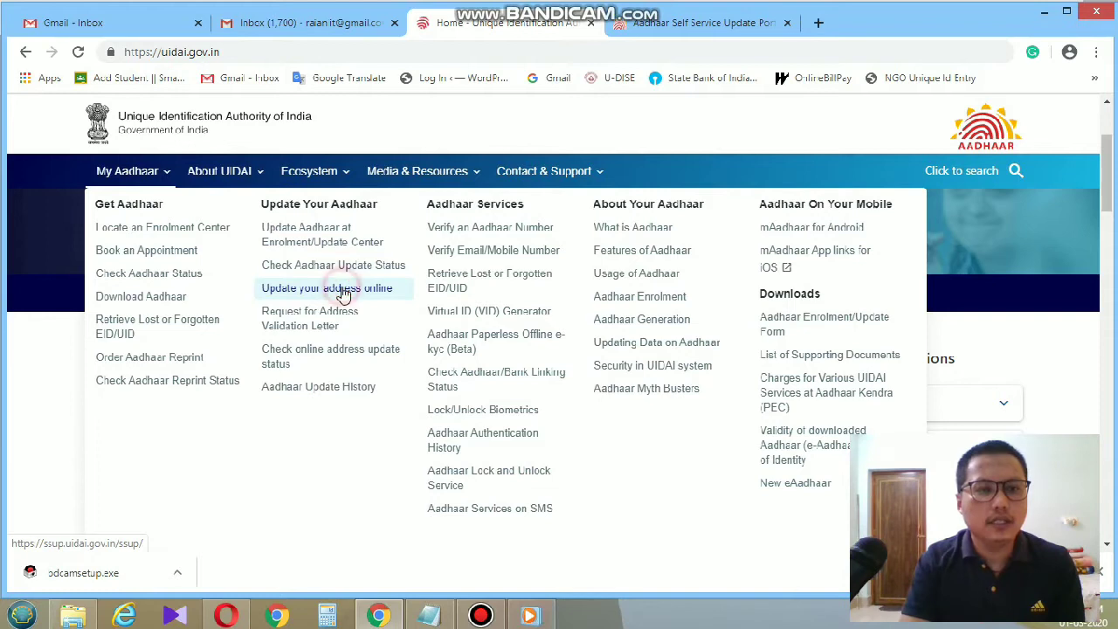
pyautogui.click(343, 293)
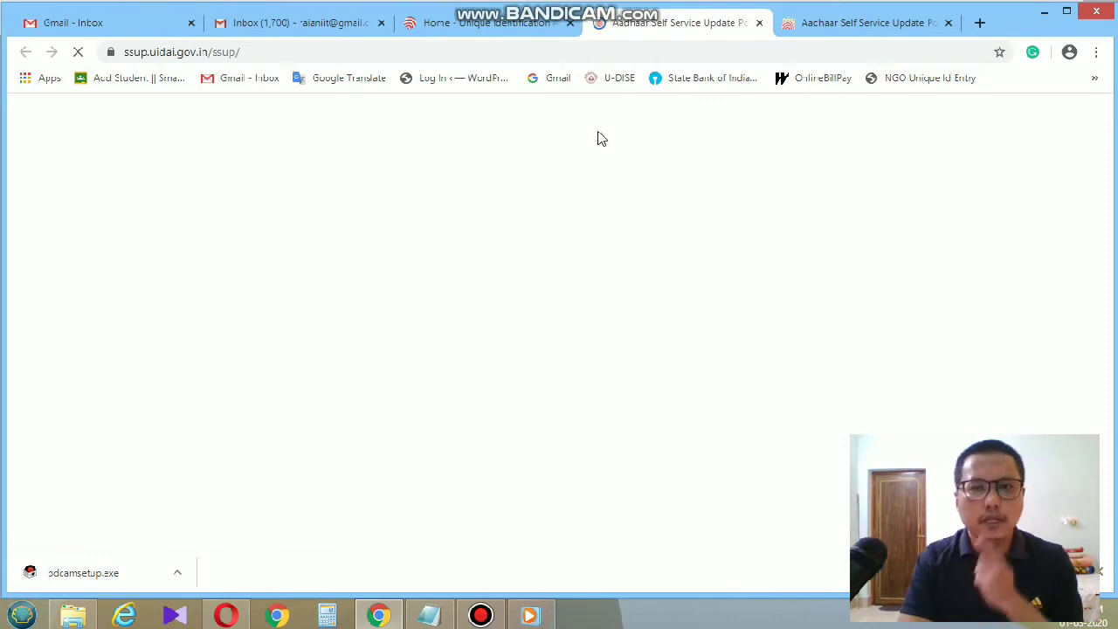
# - On the SSUP login page, enter the Aadhaar number and the shown captcha, then click Send OTP
pyautogui.click(793, 26)
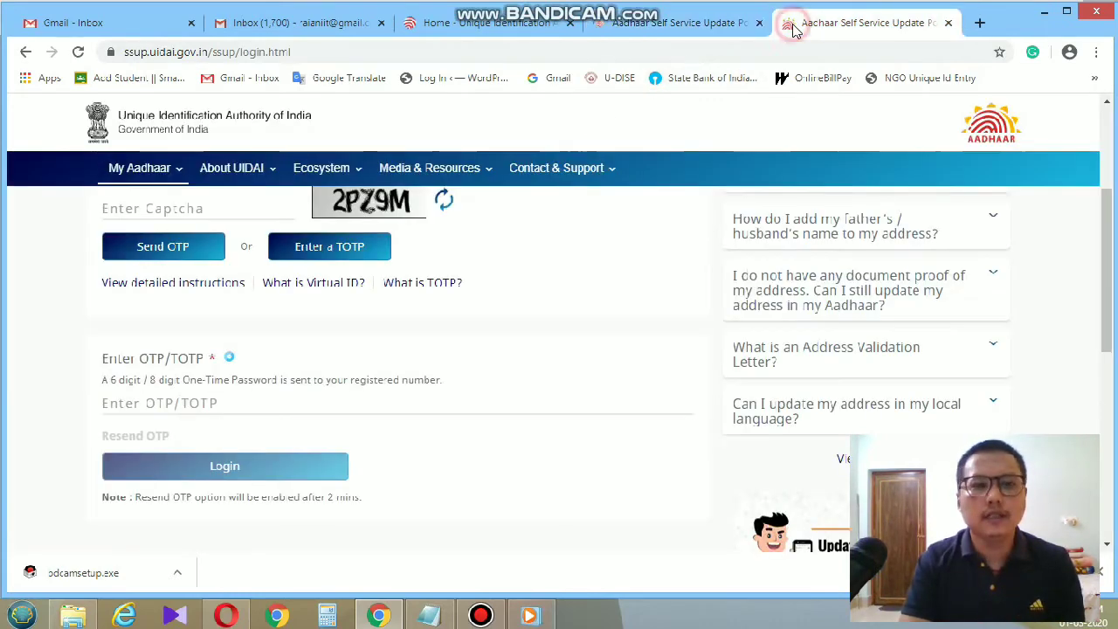
pyautogui.click(591, 295)
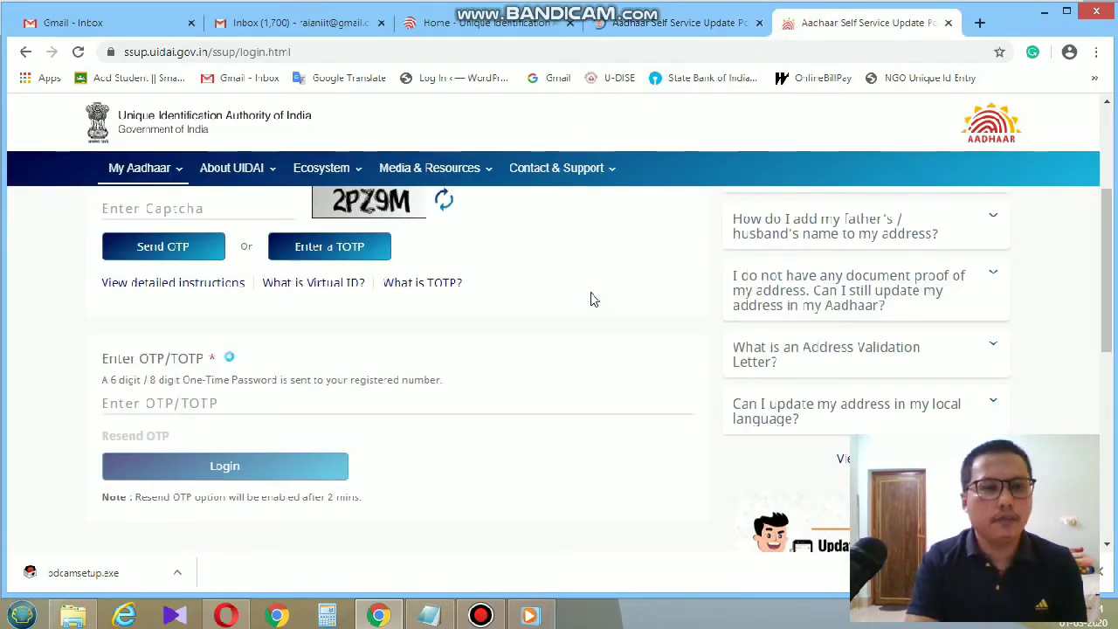
pyautogui.scroll(3, 1108, 105)
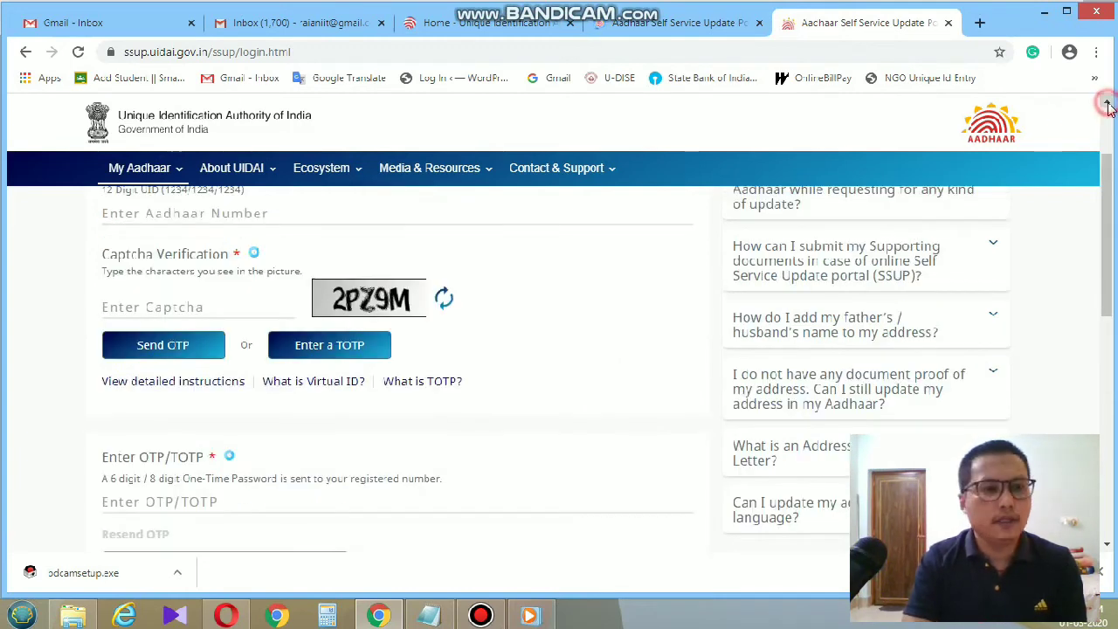
pyautogui.scroll(-2, 1108, 105)
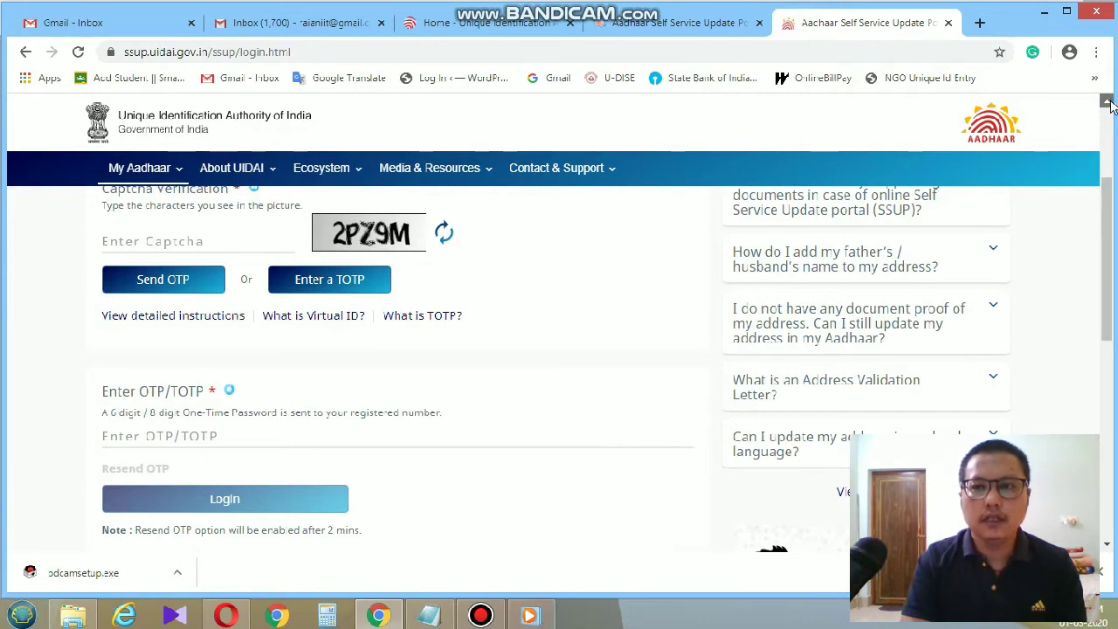
pyautogui.scroll(3, 1108, 105)
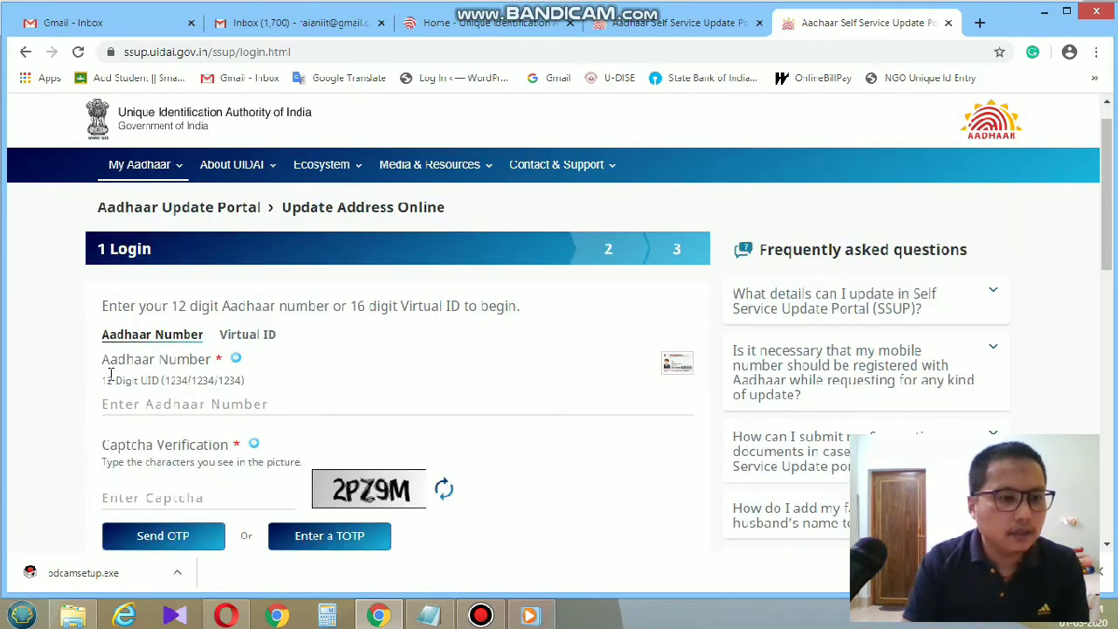
pyautogui.click(138, 399)
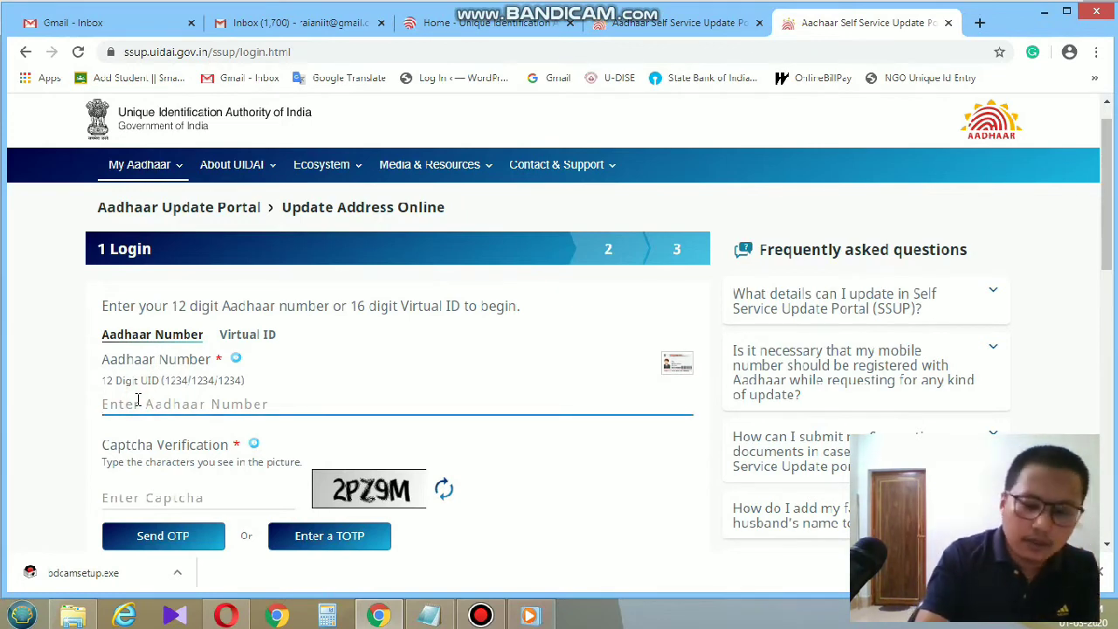
pyautogui.write('4')
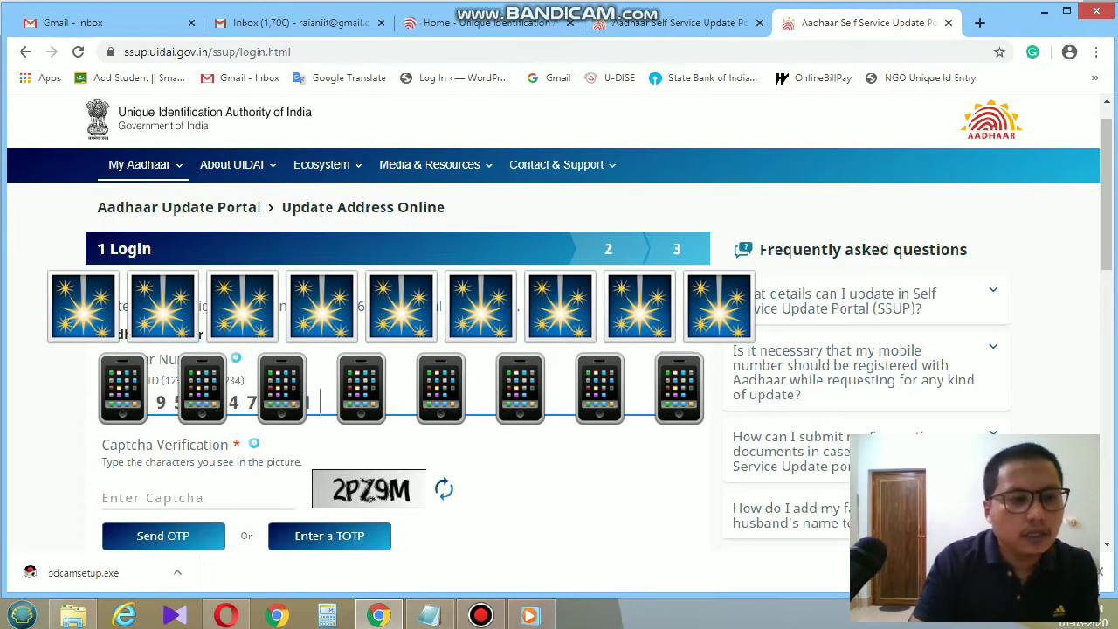
pyautogui.click(180, 496)
pyautogui.write('2P')
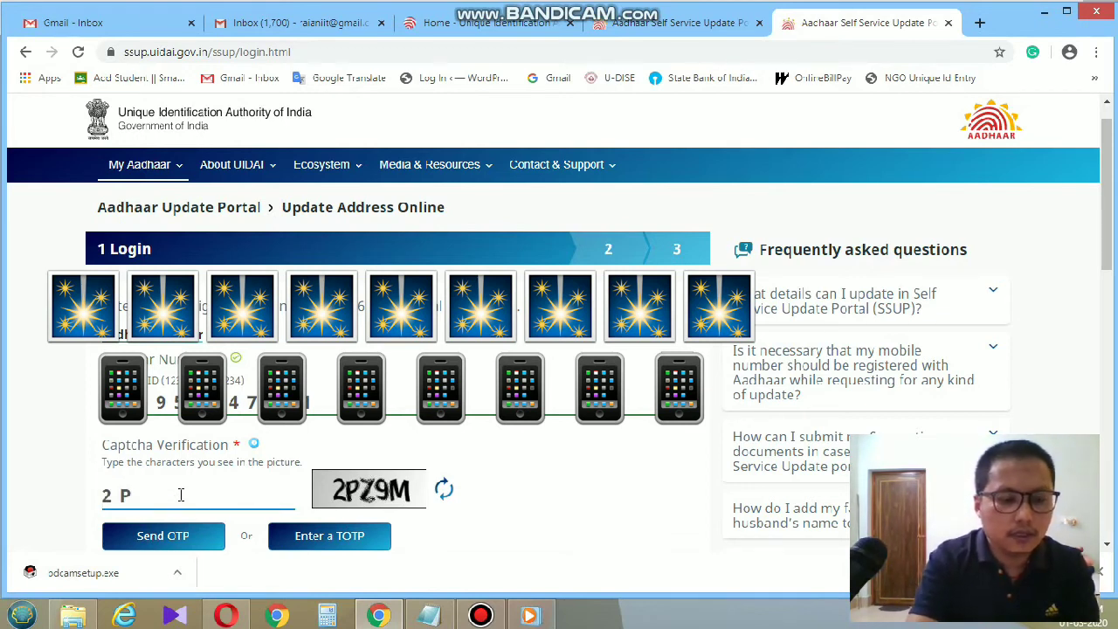
pyautogui.write('Z9')
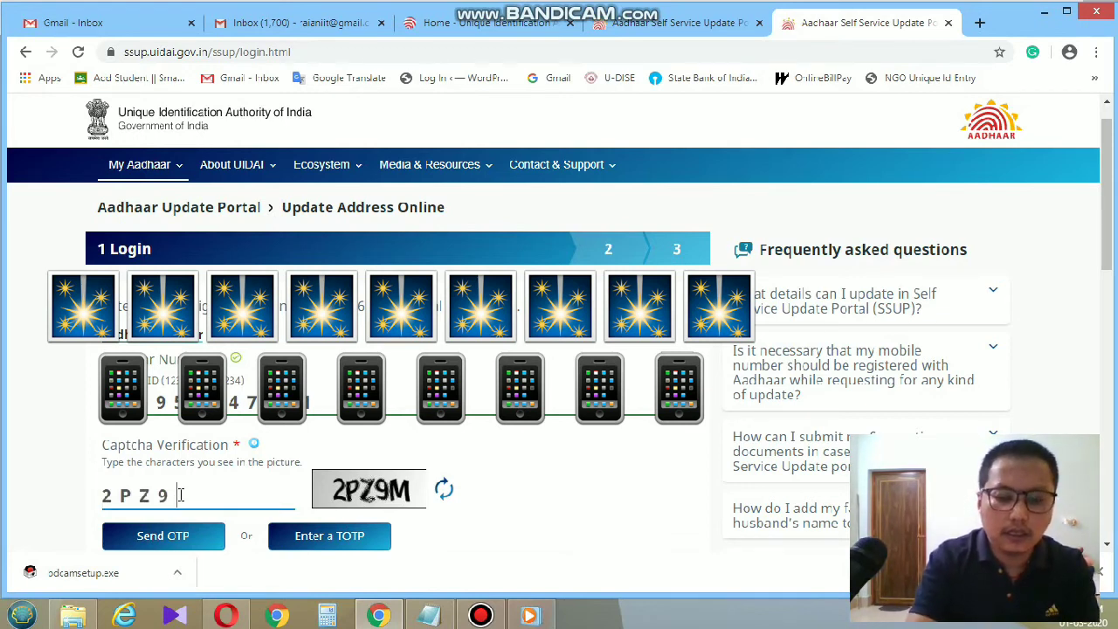
pyautogui.write('M')
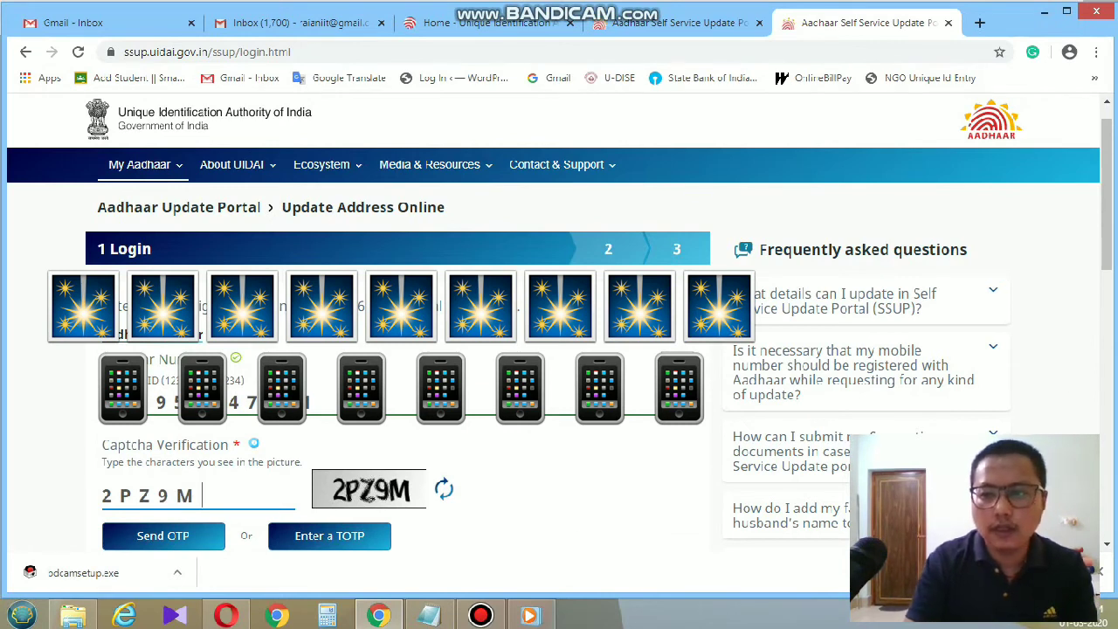
pyautogui.click(161, 541)
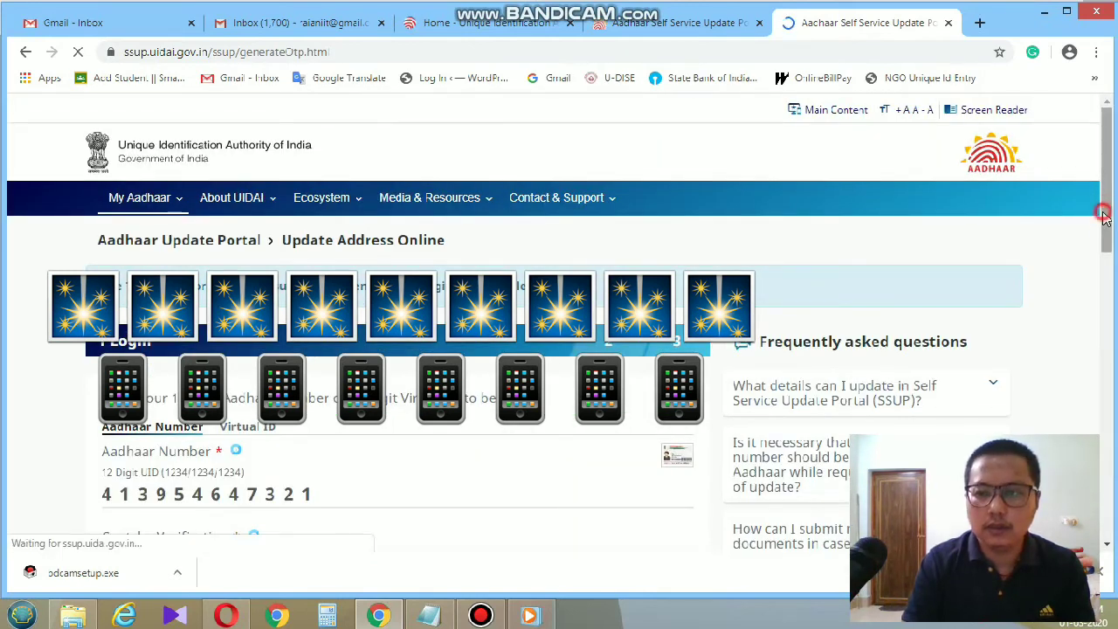
# - Enter the six-digit OTP received by SMS in the OTP/TOTP field and submit it
pyautogui.scroll(-3, 1111, 434)
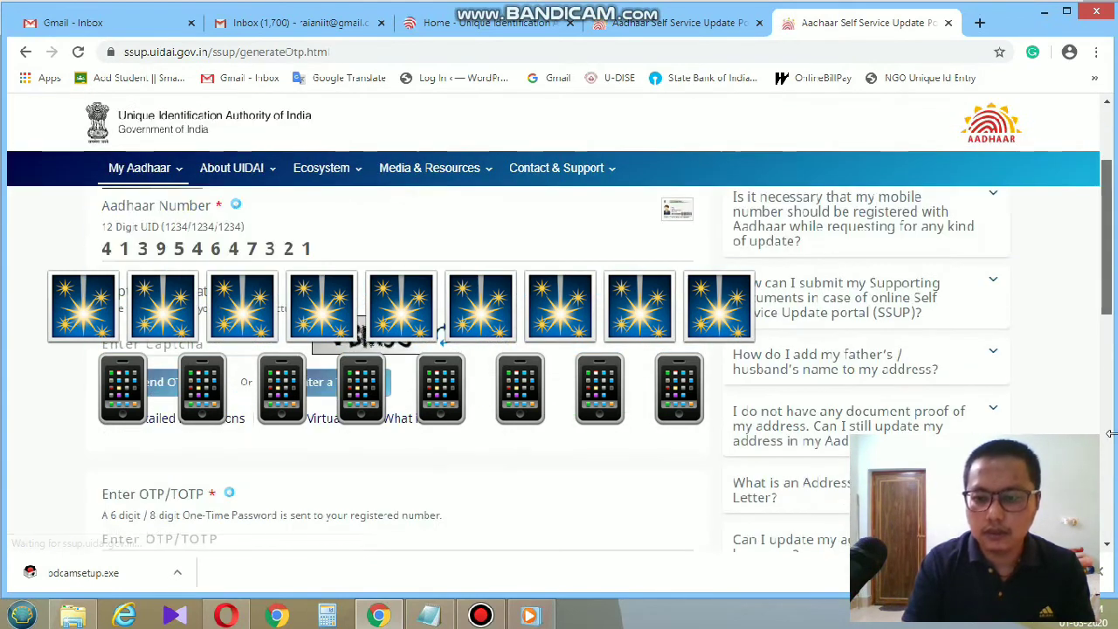
pyautogui.click(1108, 539)
pyautogui.click(1107, 540)
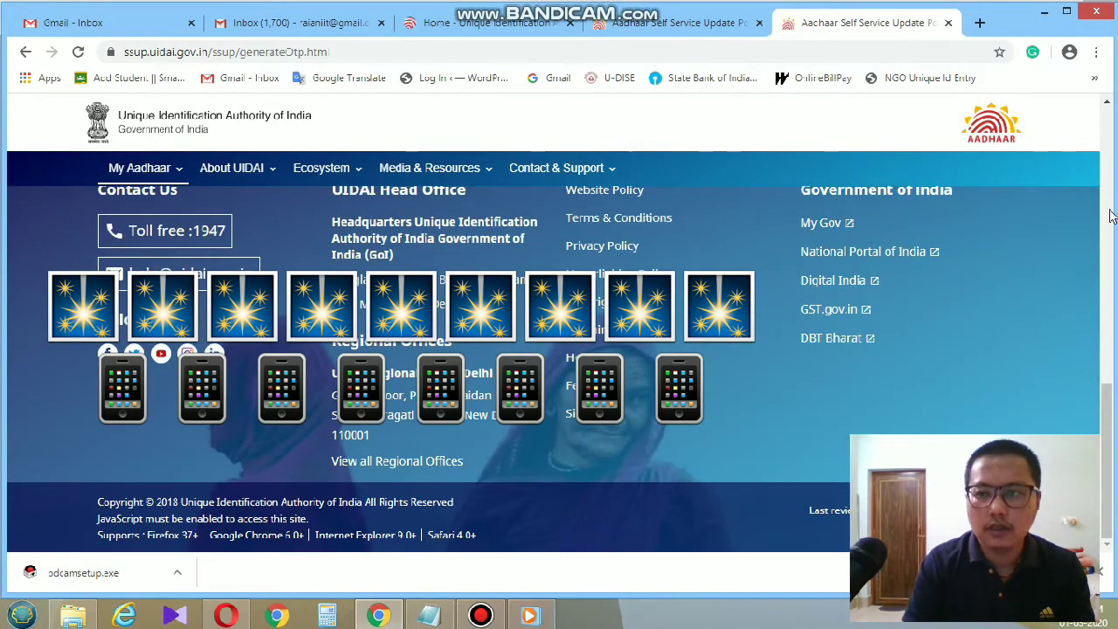
pyautogui.click(1107, 106)
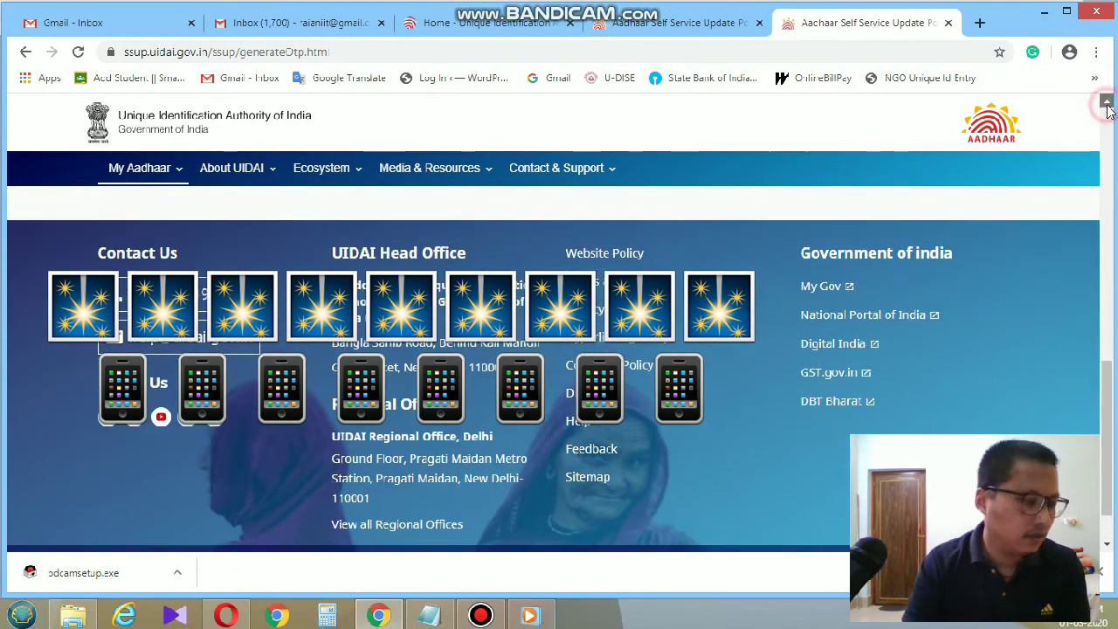
pyautogui.scroll(4, 1108, 107)
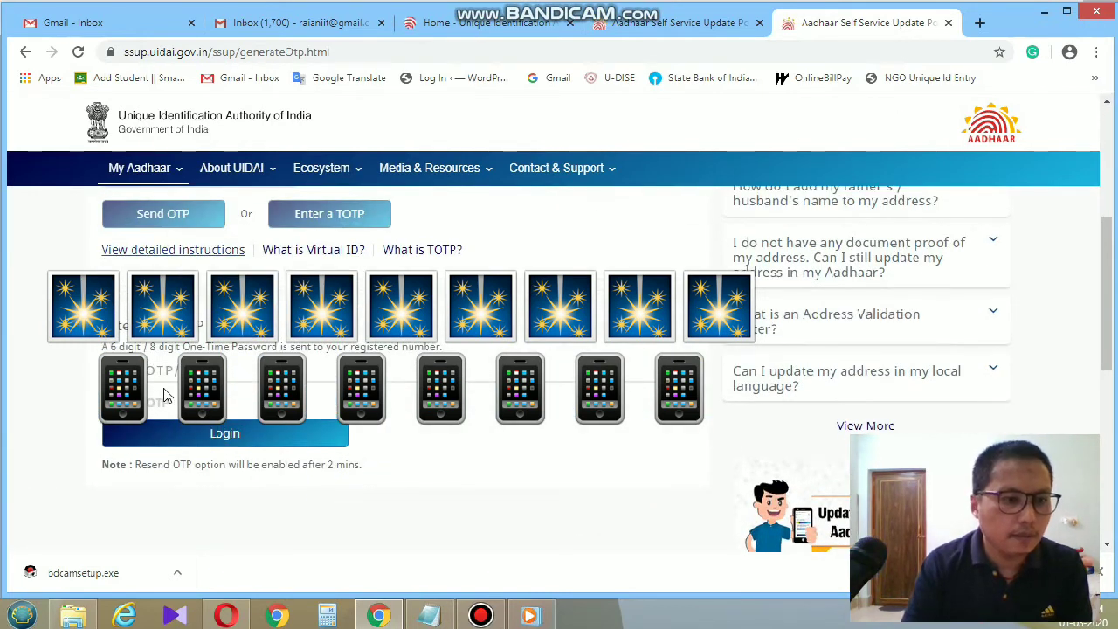
pyautogui.click(168, 374)
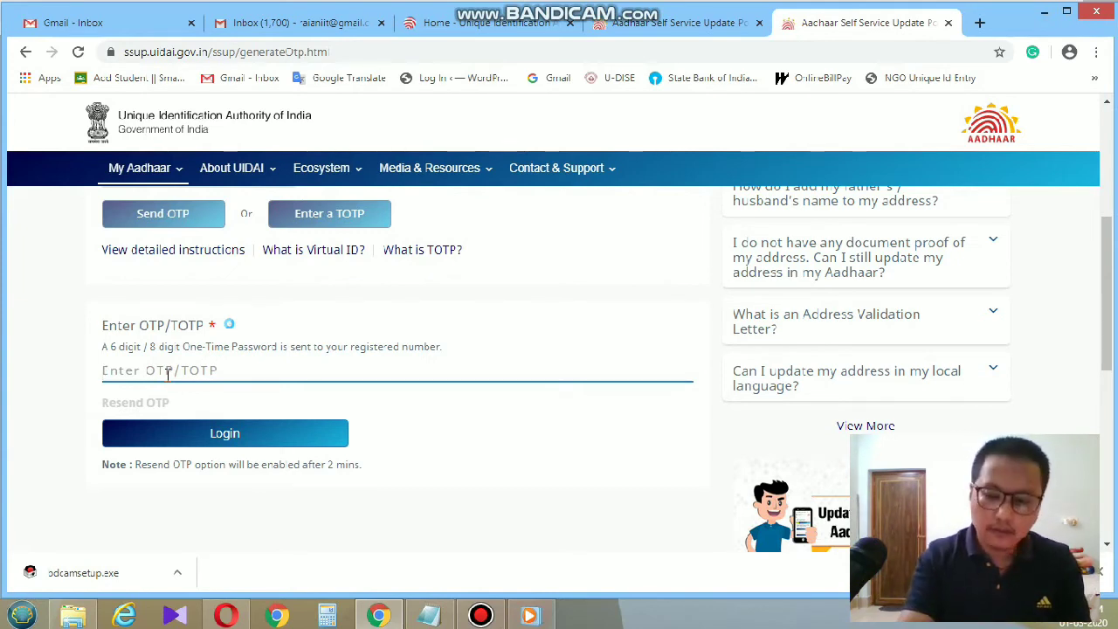
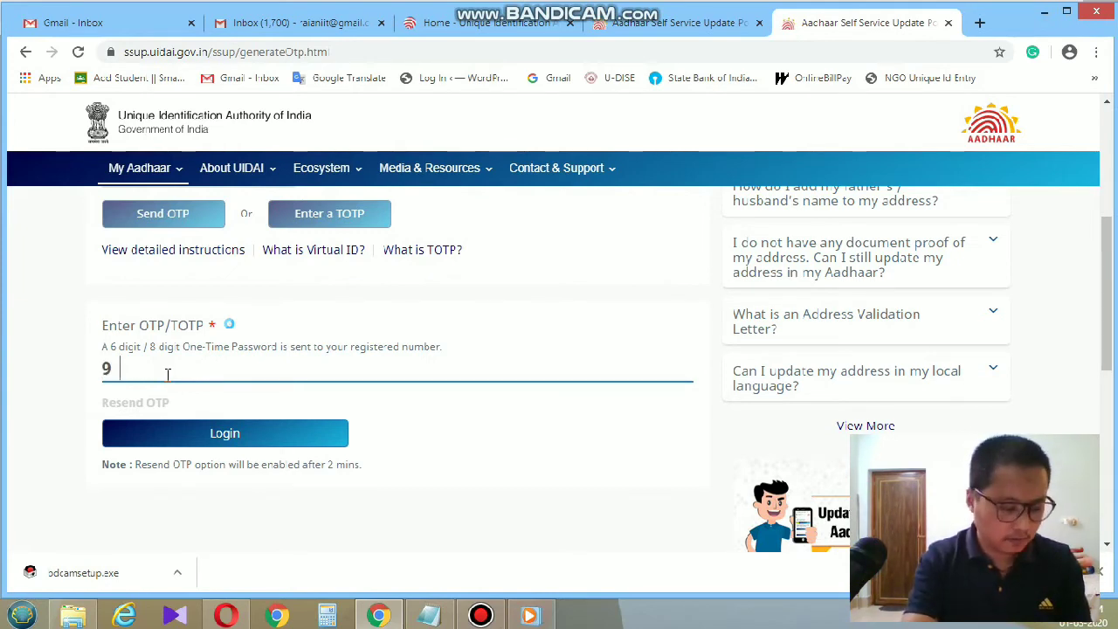
pyautogui.click(241, 439)
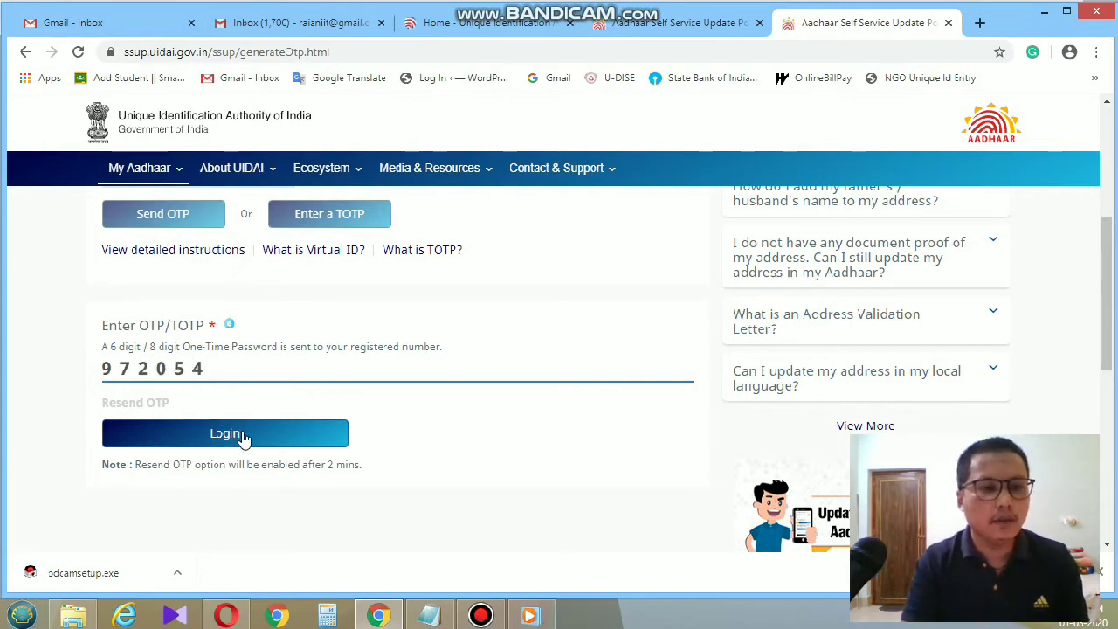
# - Confirm the login, then choose 'Update Address via Address Proof' on the Update Address page
pyautogui.click(243, 438)
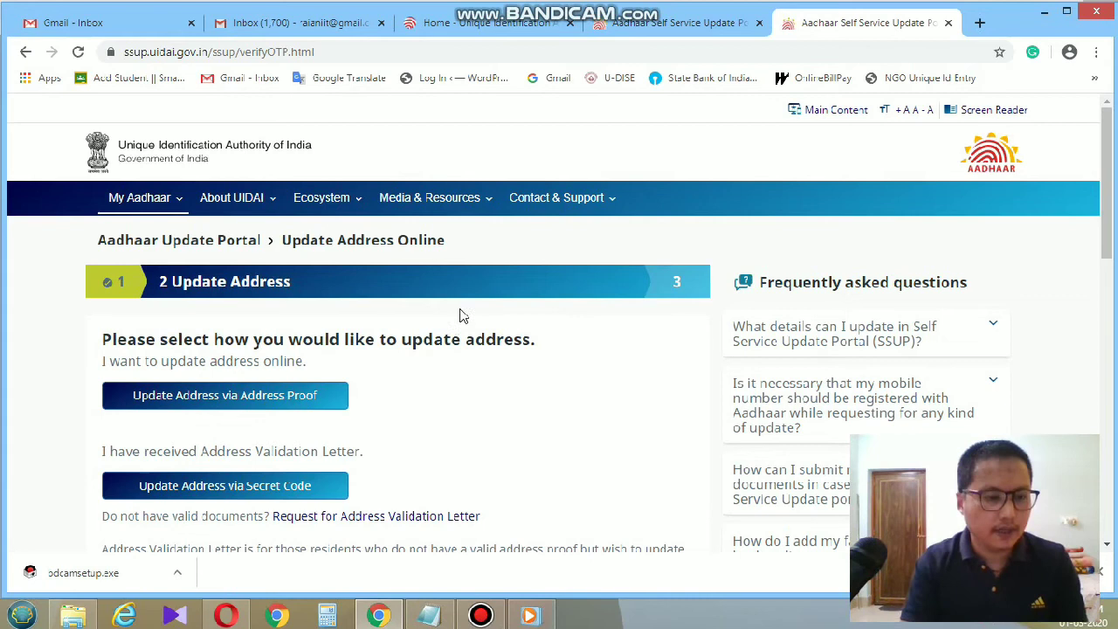
pyautogui.click(27, 364)
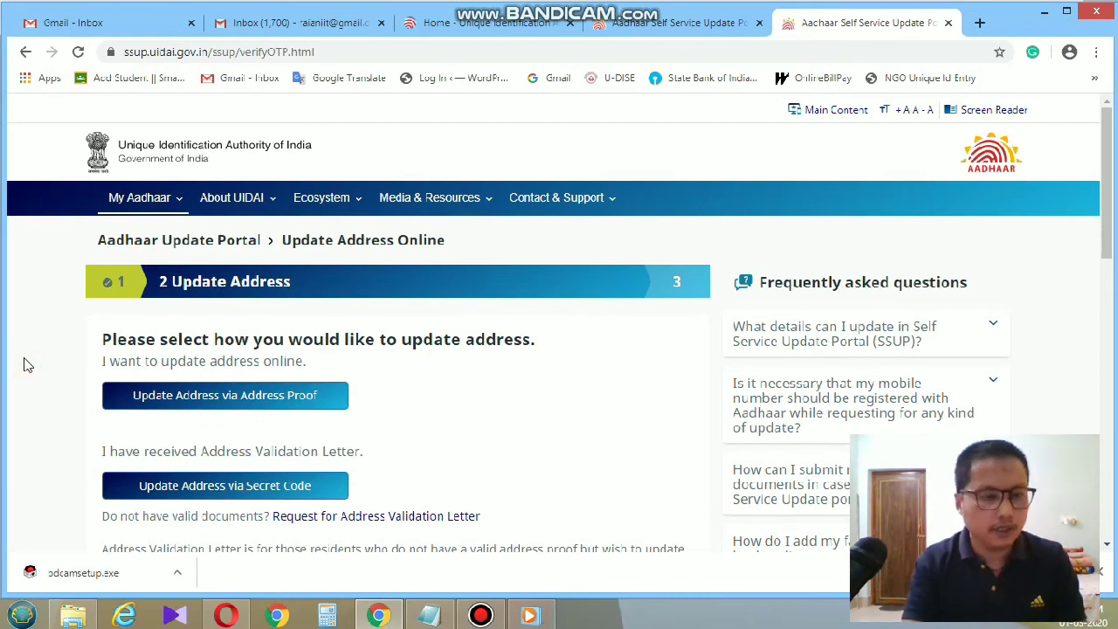
pyautogui.scroll(-3, 26, 364)
pyautogui.scroll(1, 27, 365)
pyautogui.scroll(2, 26, 365)
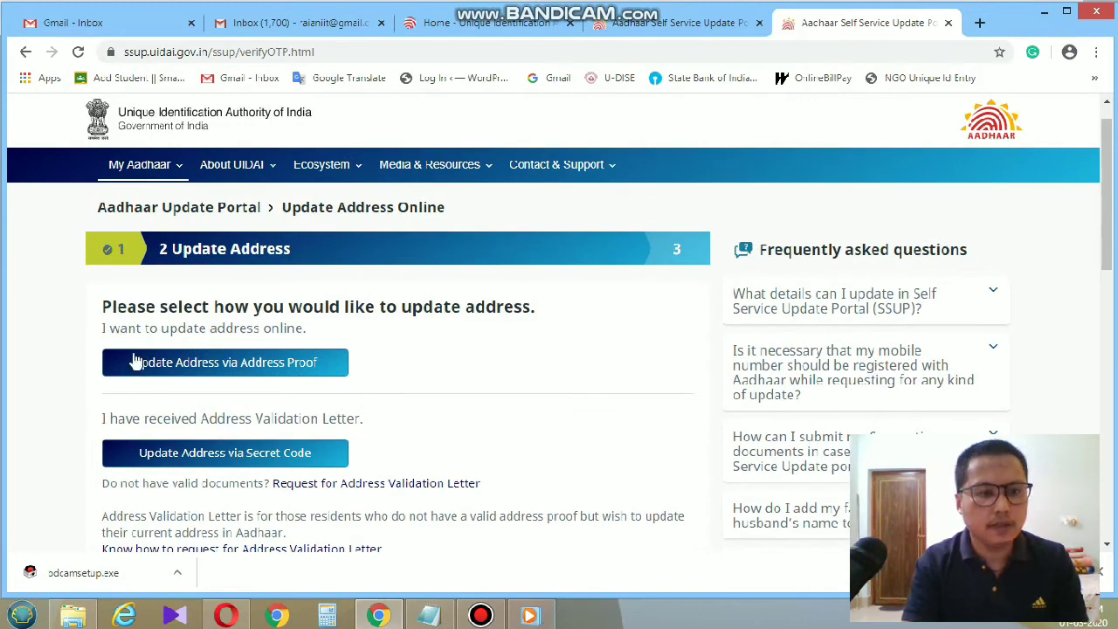
pyautogui.click(210, 364)
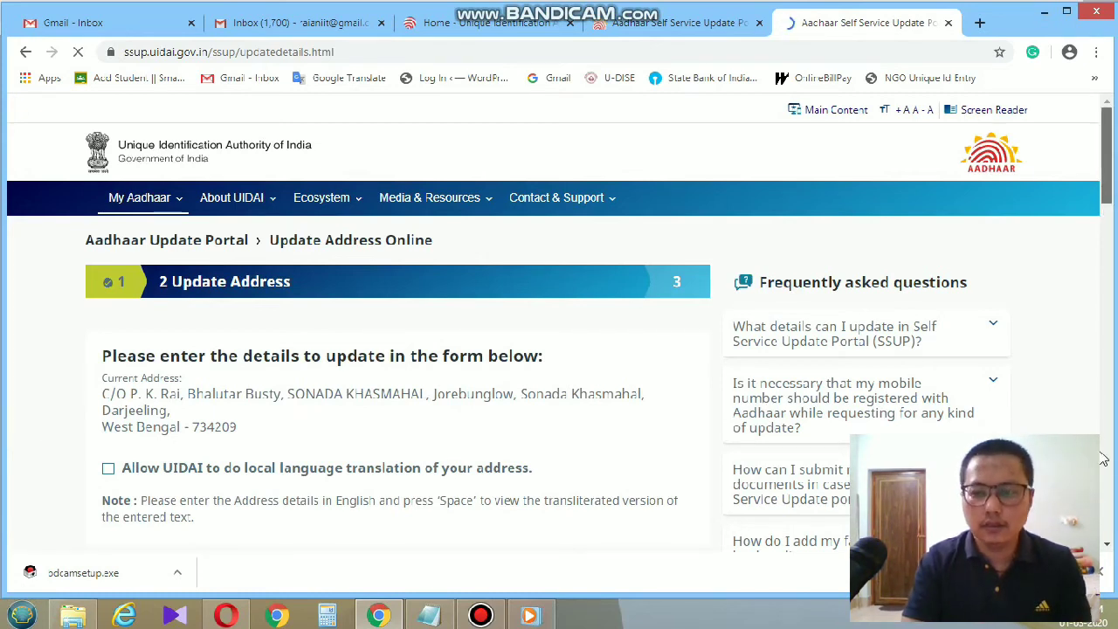
# - Scroll the address form and select the House/Building/Apartment and Street/Road/Lane fields
pyautogui.scroll(-4, 1107, 548)
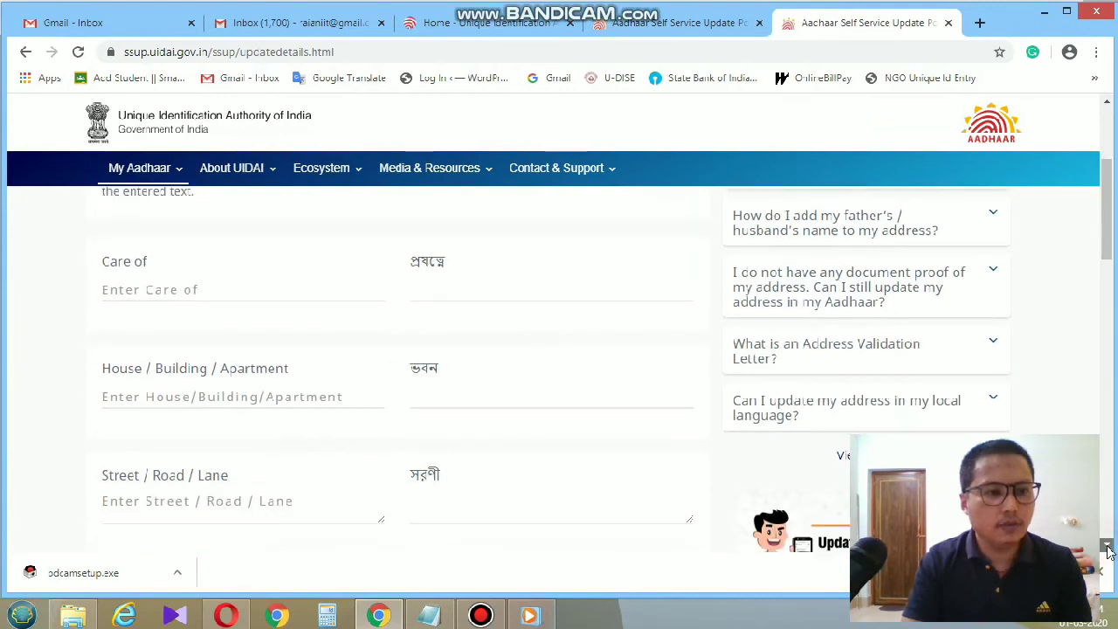
pyautogui.click(1108, 548)
pyautogui.click(1108, 549)
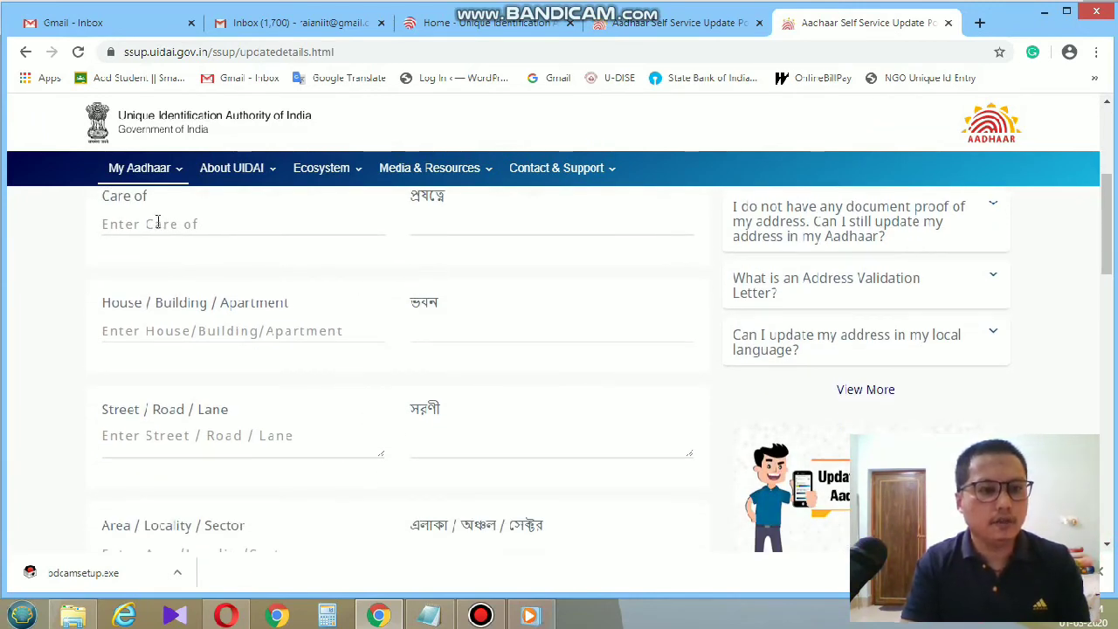
pyautogui.click(156, 335)
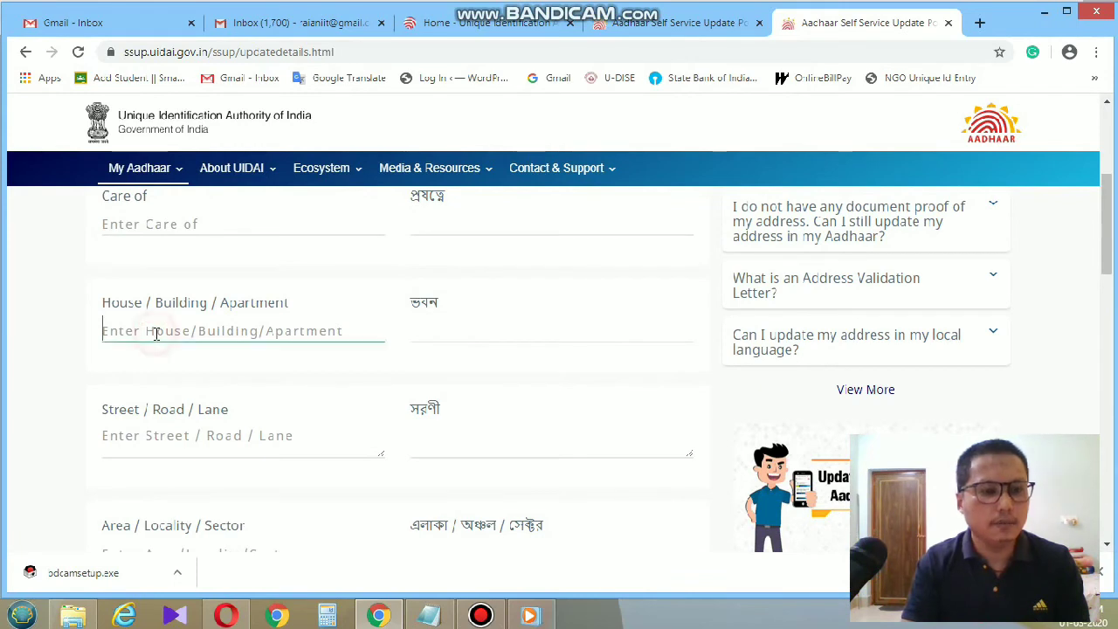
pyautogui.click(171, 437)
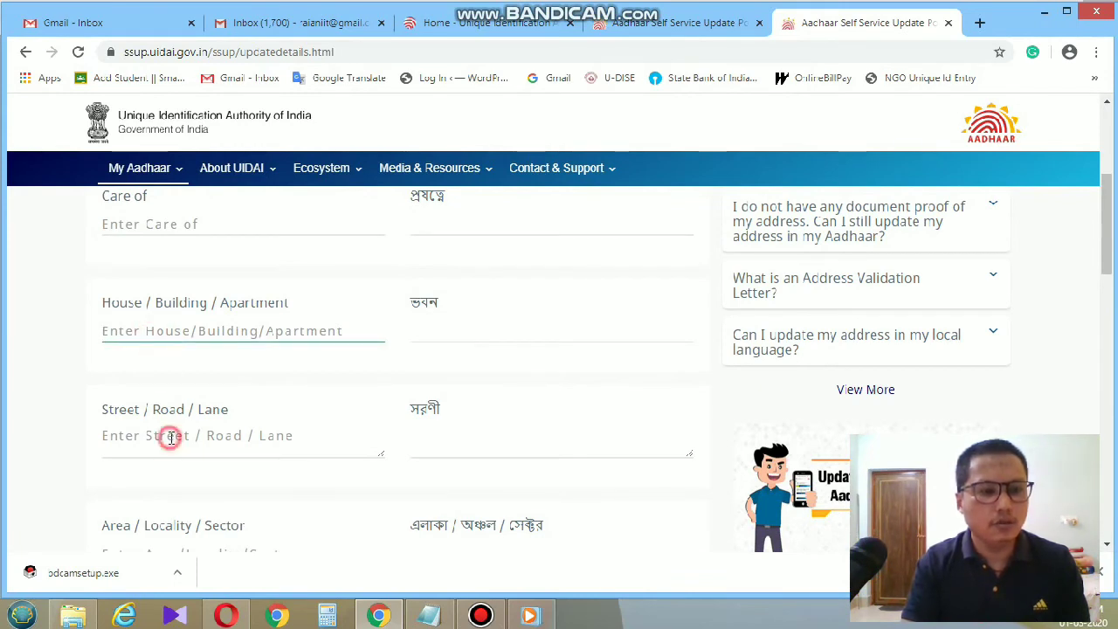
# - Preview the still-blank form, triggering the 'Please Enter Pincode' error
pyautogui.click(1107, 544)
pyautogui.scroll(-3, 1107, 544)
pyautogui.scroll(-4, 1107, 544)
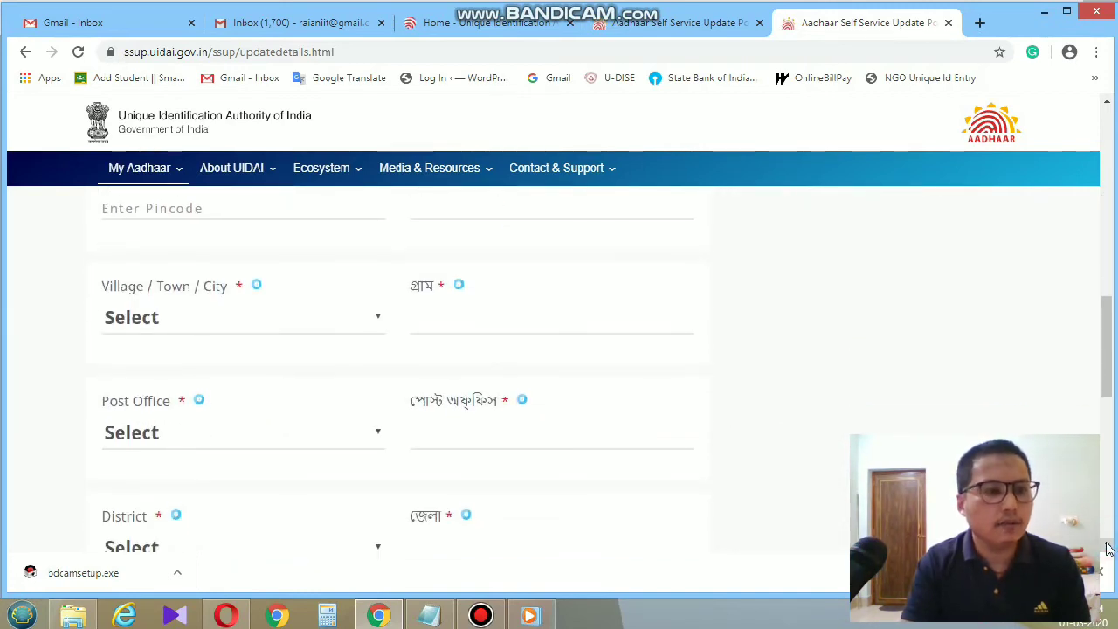
pyautogui.scroll(-3, 1106, 544)
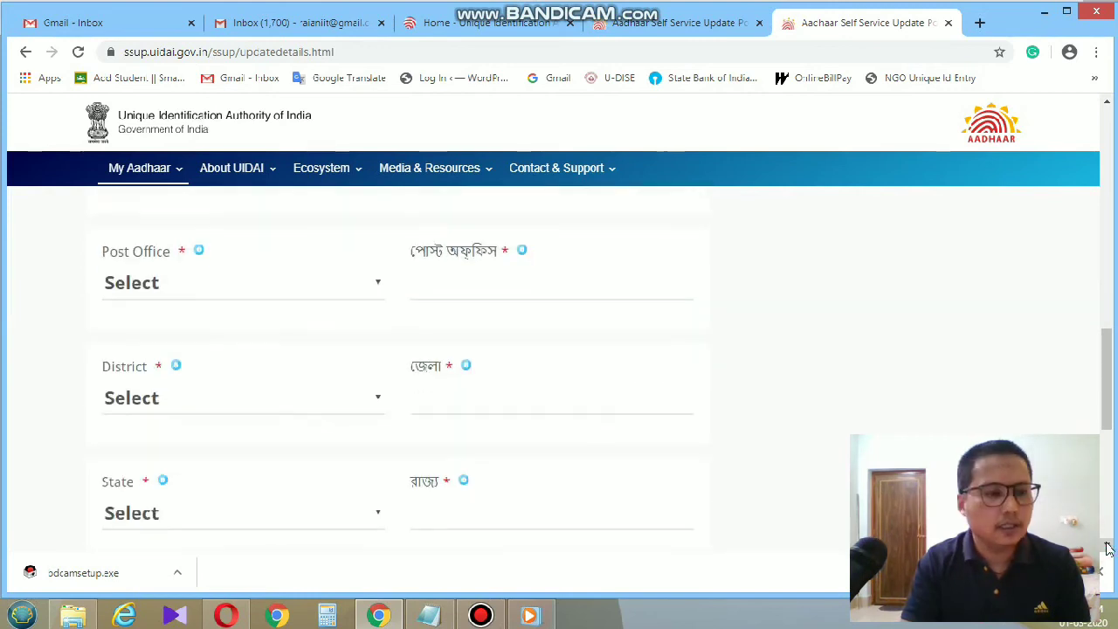
pyautogui.scroll(-4, 1107, 546)
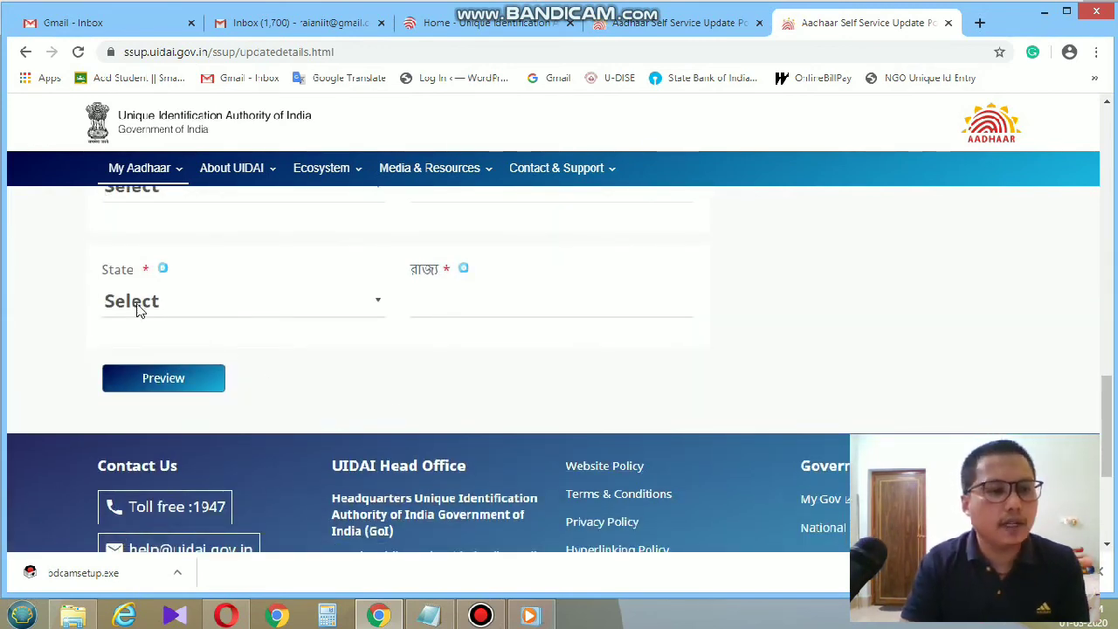
pyautogui.click(186, 384)
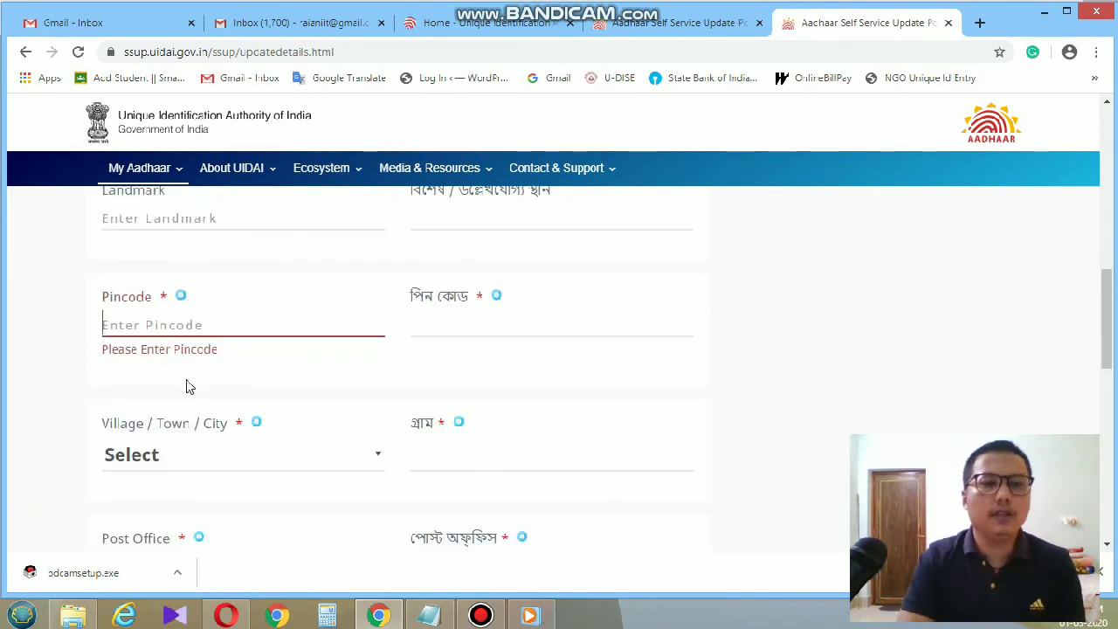